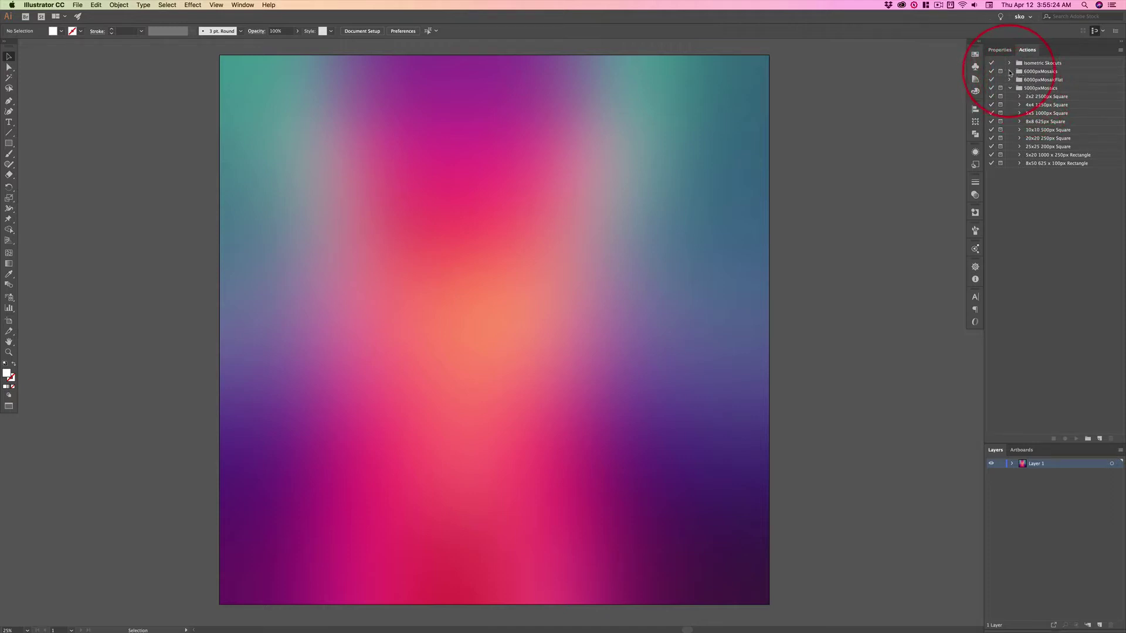
Step: Examine the 6000pxMosaics and 6000pxMosaicFlat action sets, including the commands inside the flat set's 2x2 3000px Square action
left_click(1010, 72)
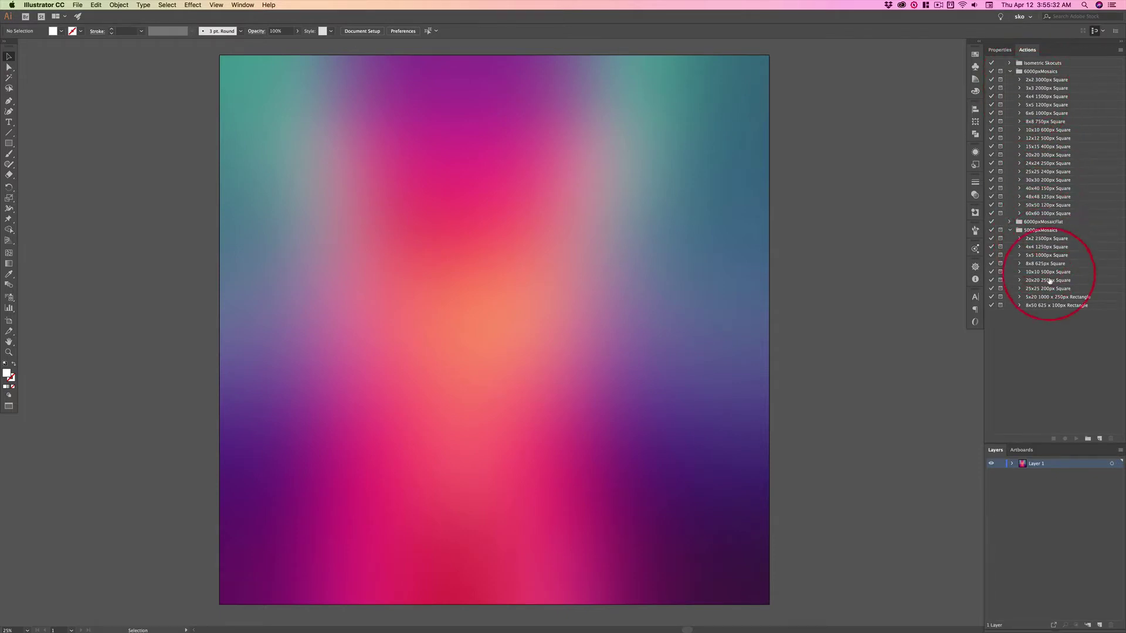
left_click(1009, 72)
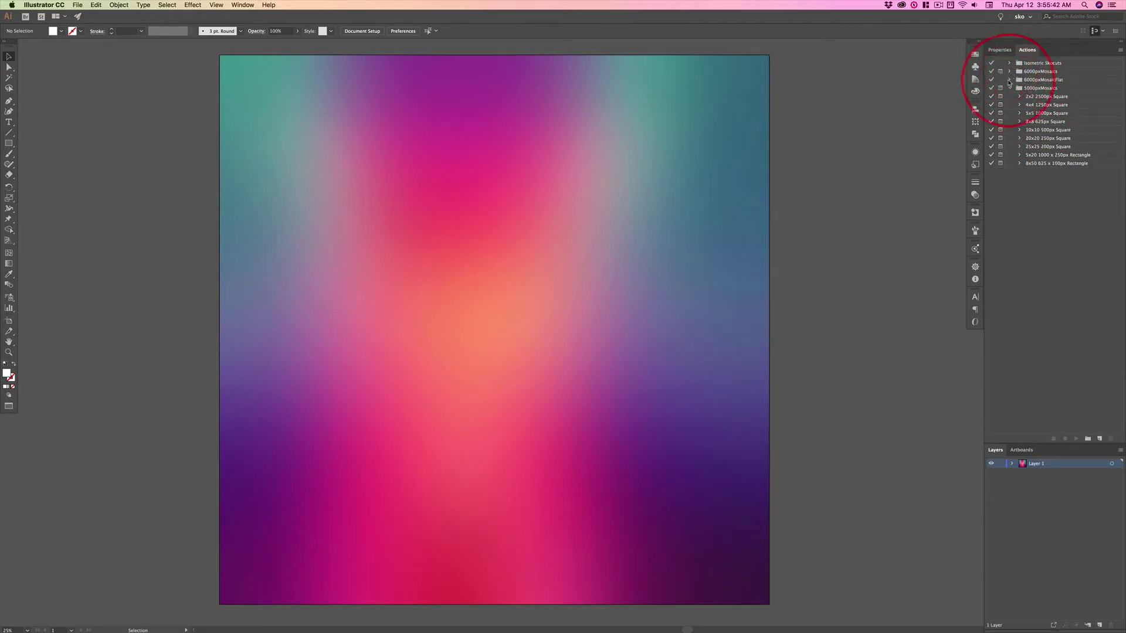
left_click(1009, 81)
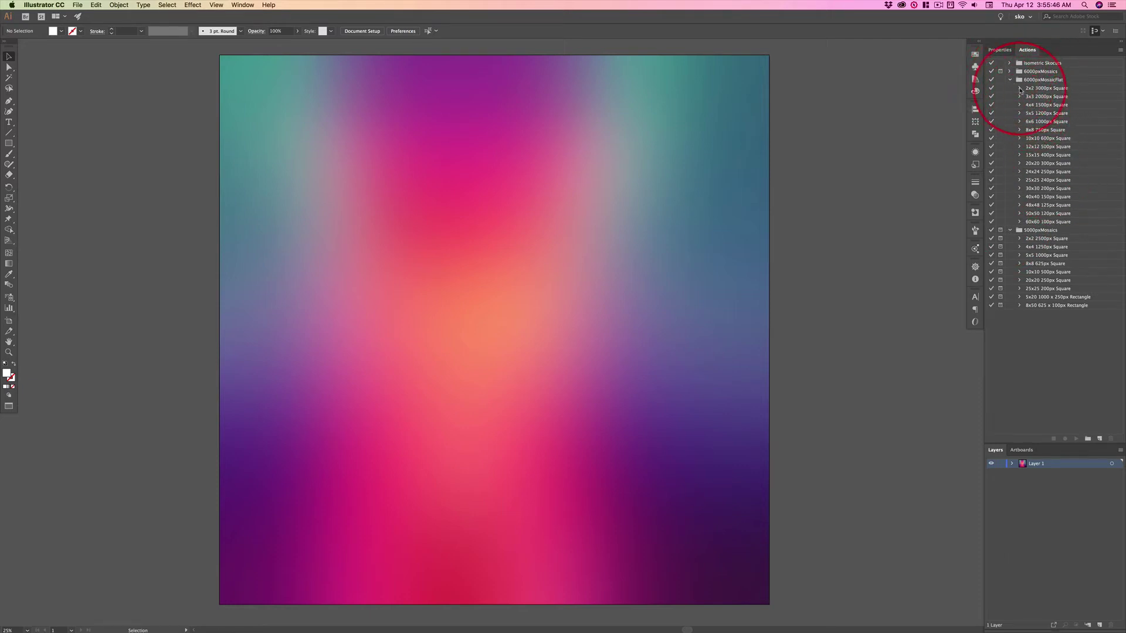
left_click(1019, 88)
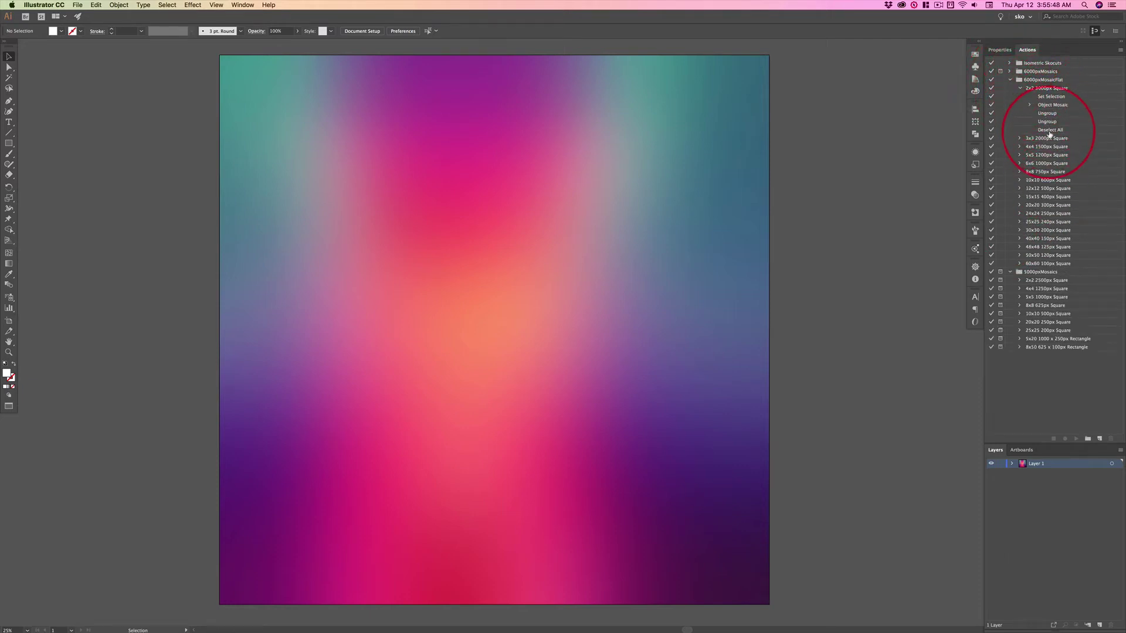
left_click(1020, 88)
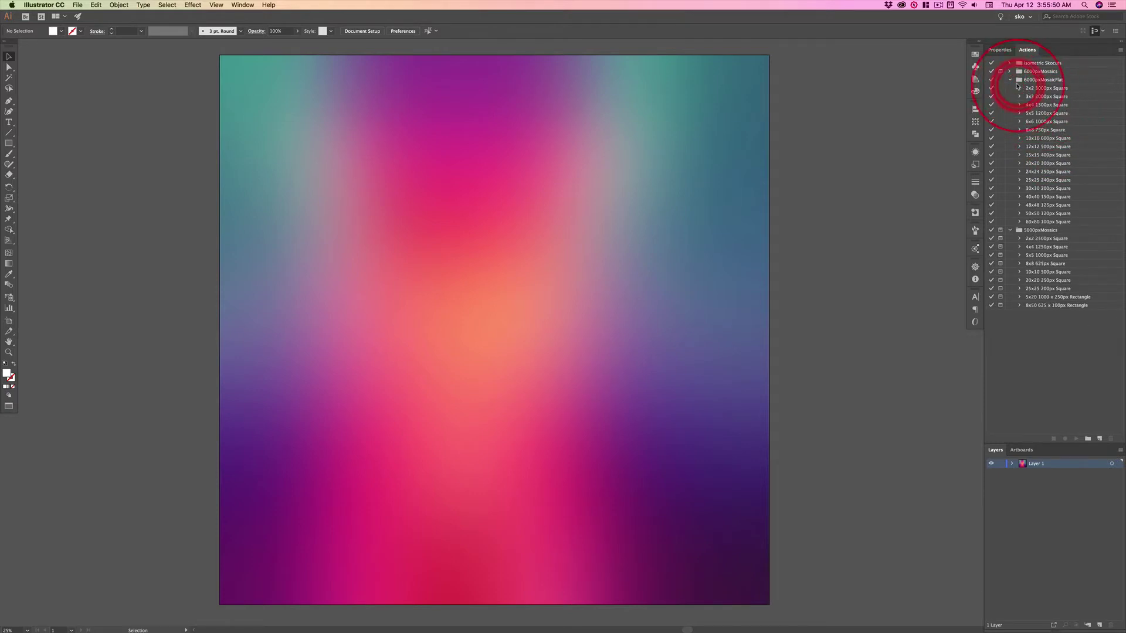
left_click(1009, 80)
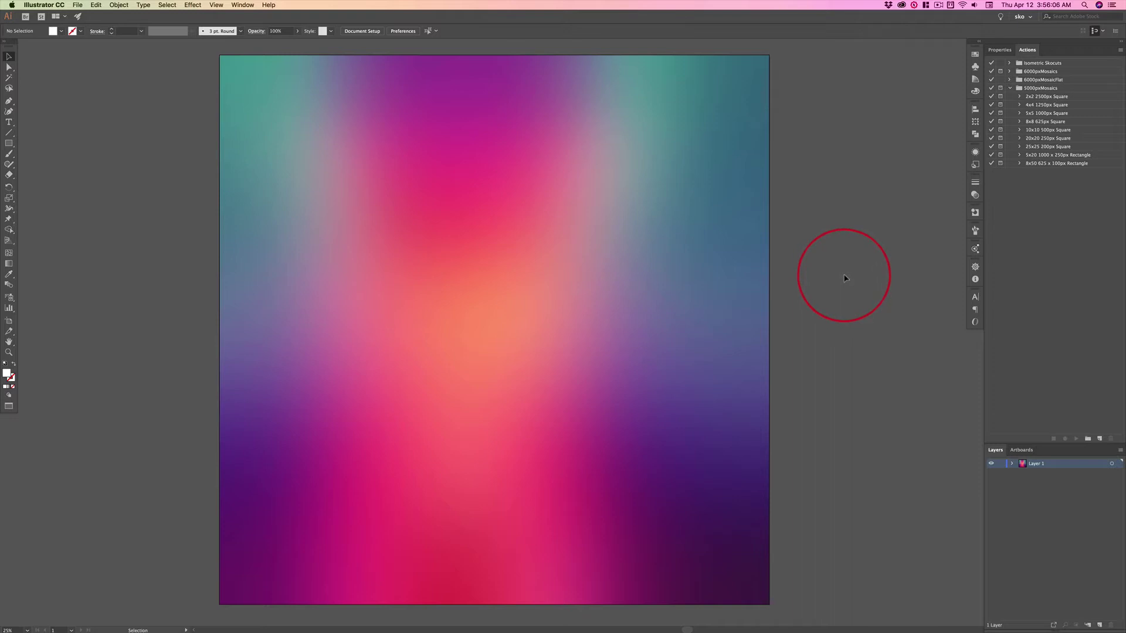
left_click(1009, 88)
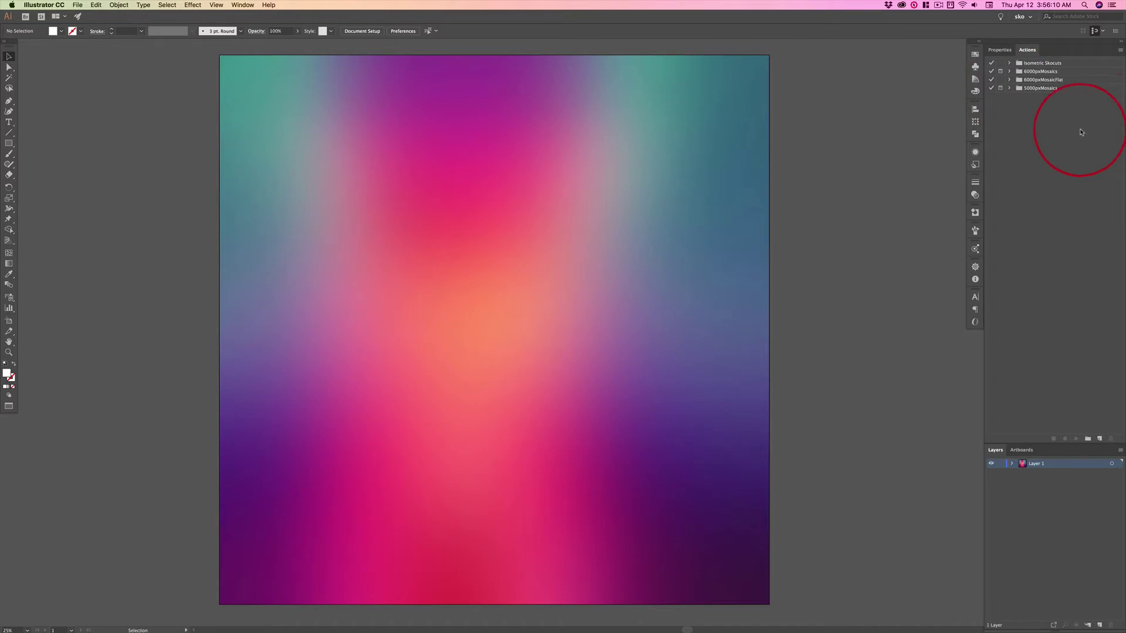
Step: Duplicate the 5000pxMosaics action set and rename the copy 5000pxMosaicsFlat
left_click(1025, 90)
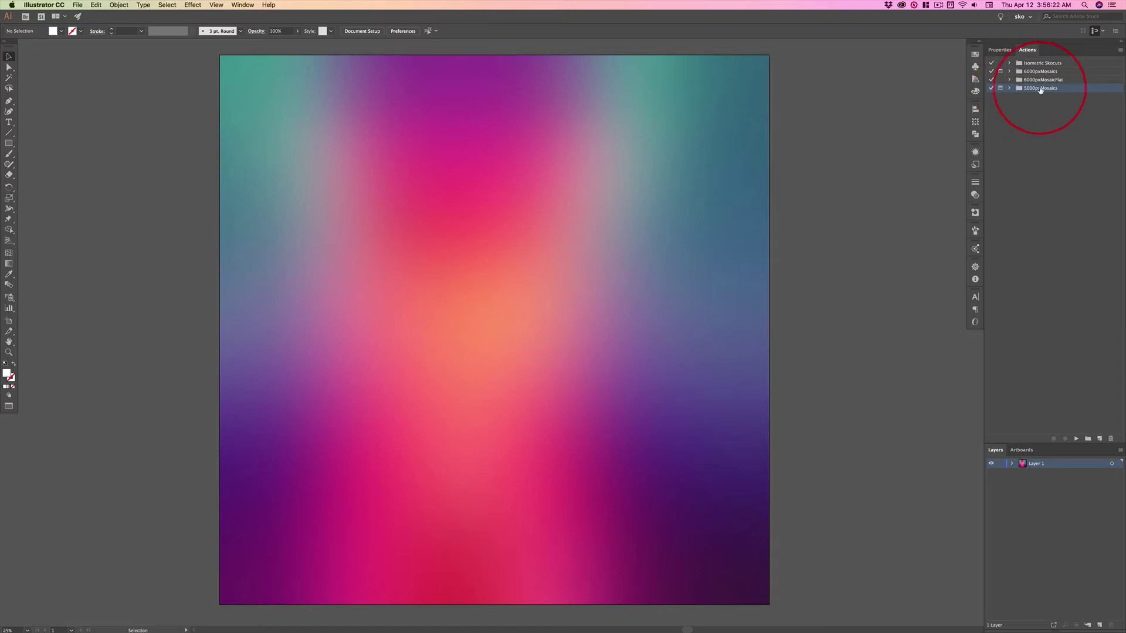
left_click(1035, 88)
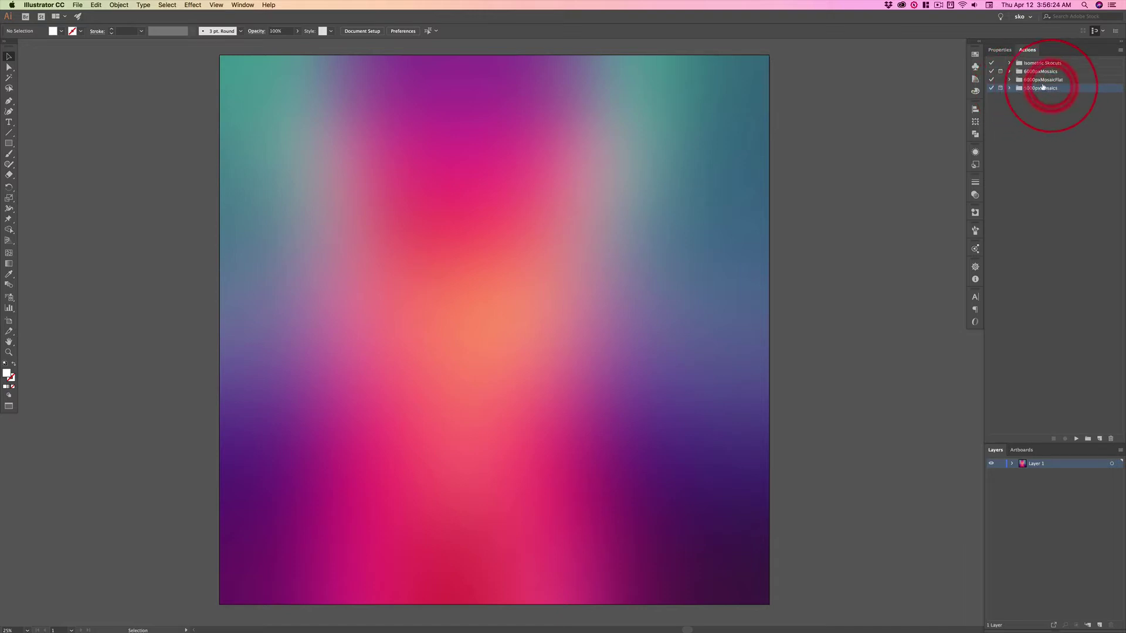
left_click(1120, 51)
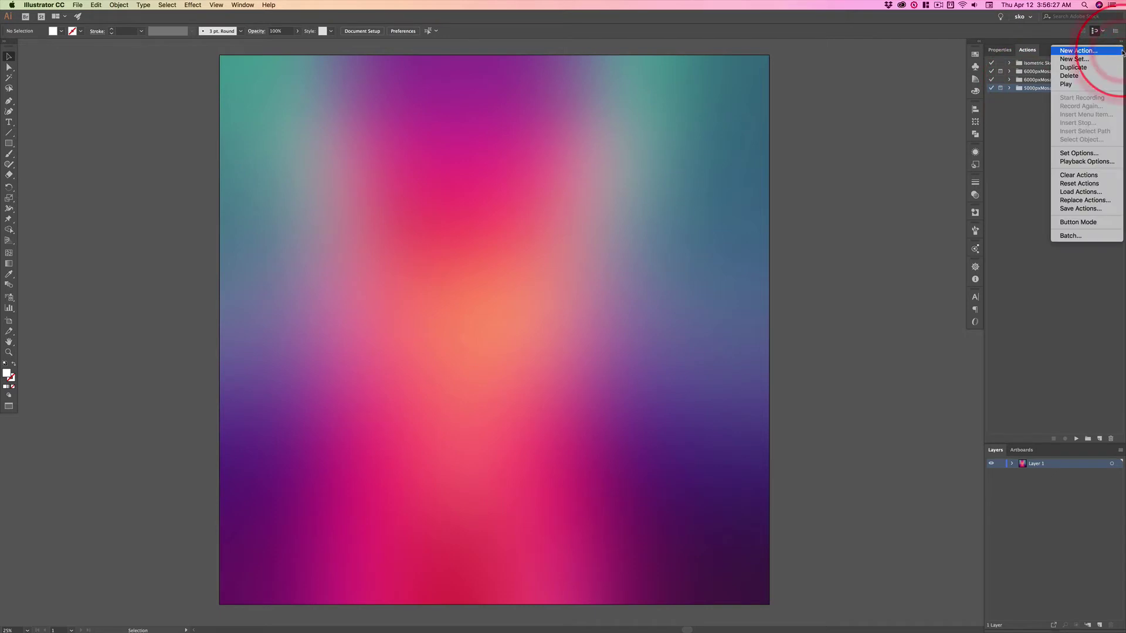
left_click(1079, 69)
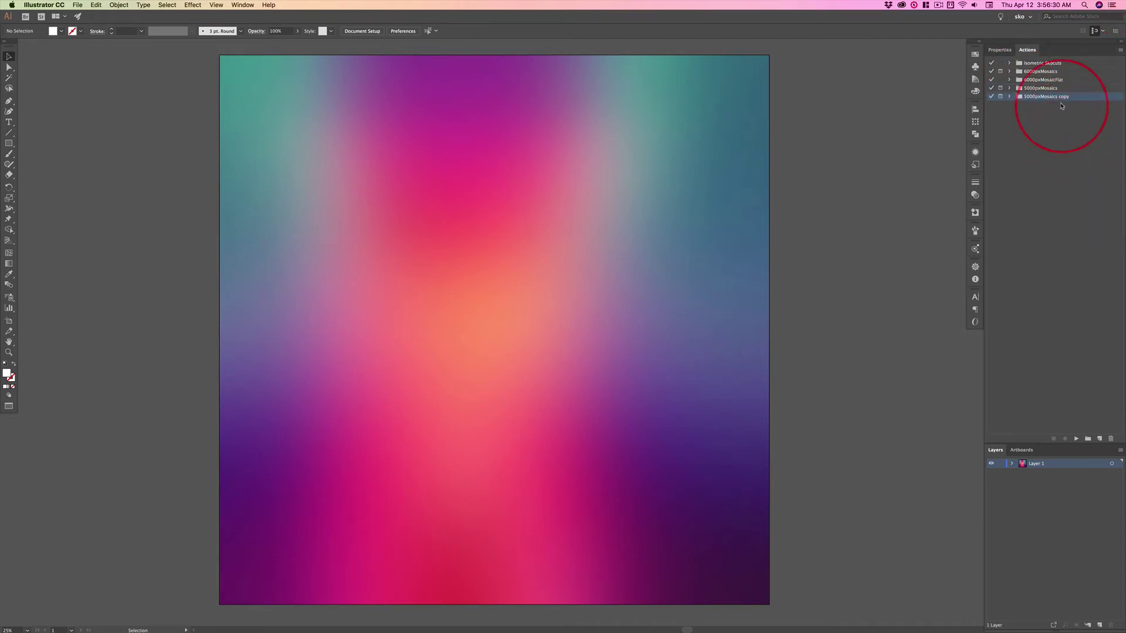
double_click(1066, 97)
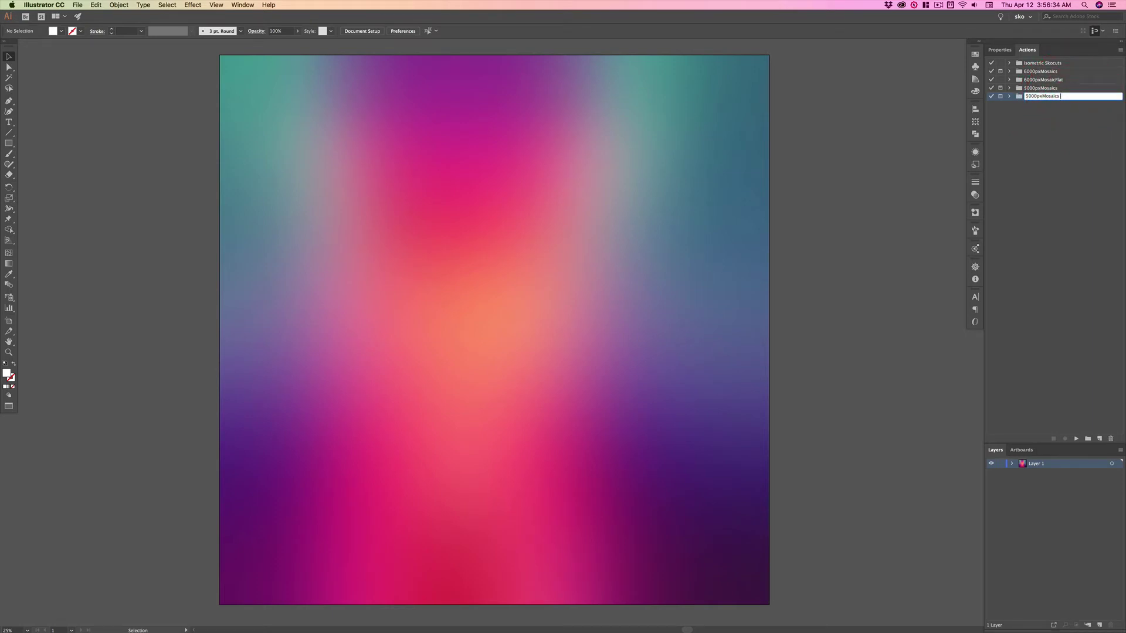
type("Flat")
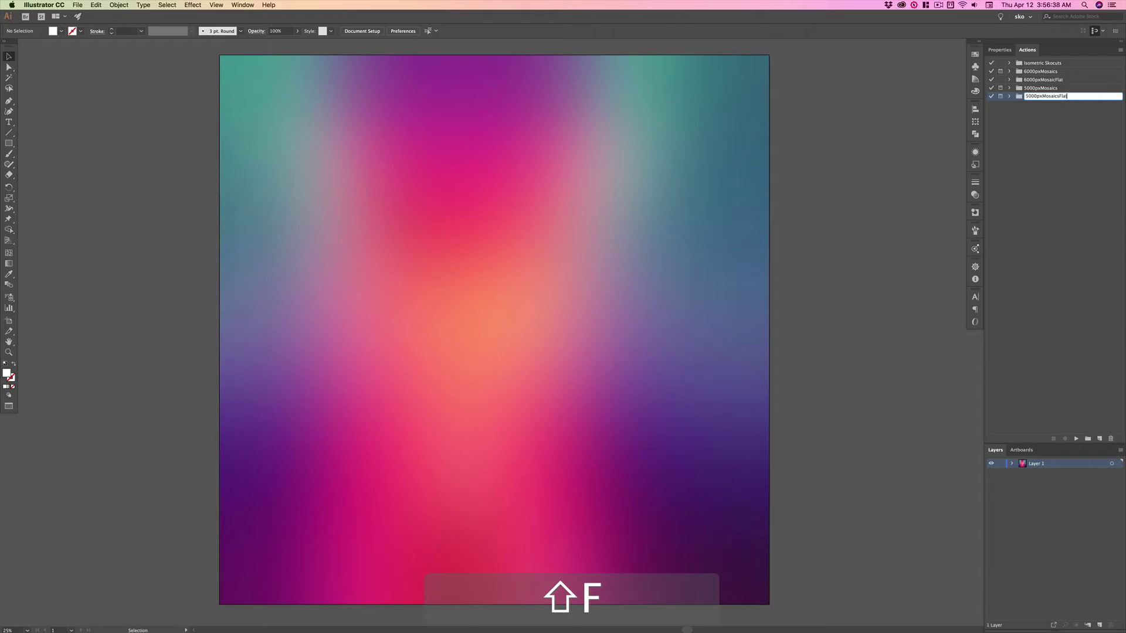
key("Return")
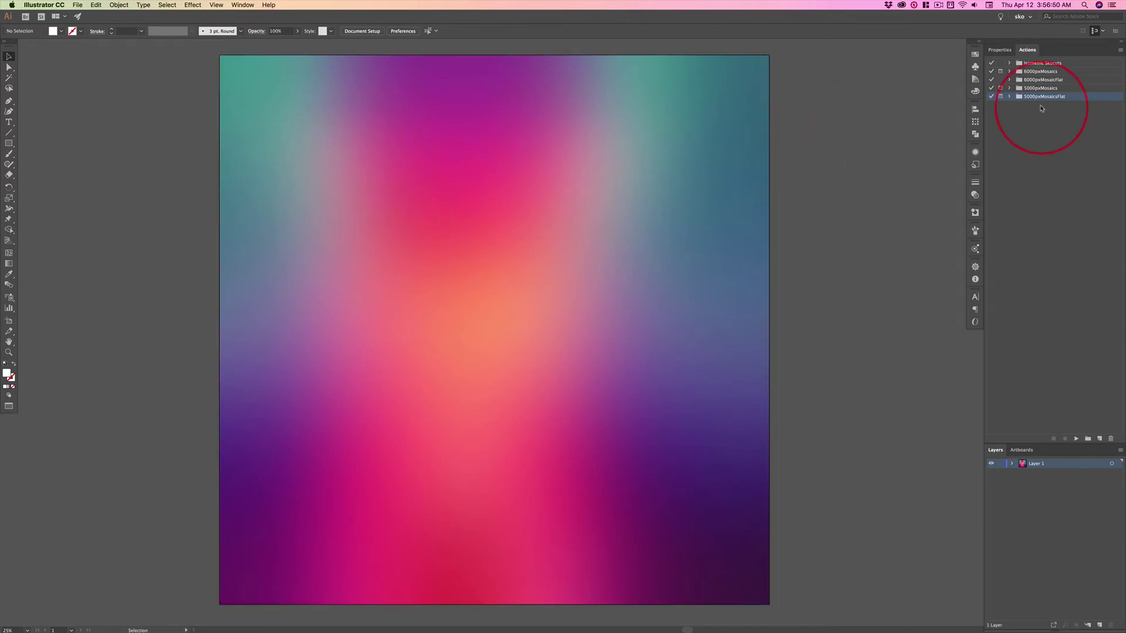
Step: Delete the gradient image from the artboard and check the artboard's dimensions
left_click(498, 193)
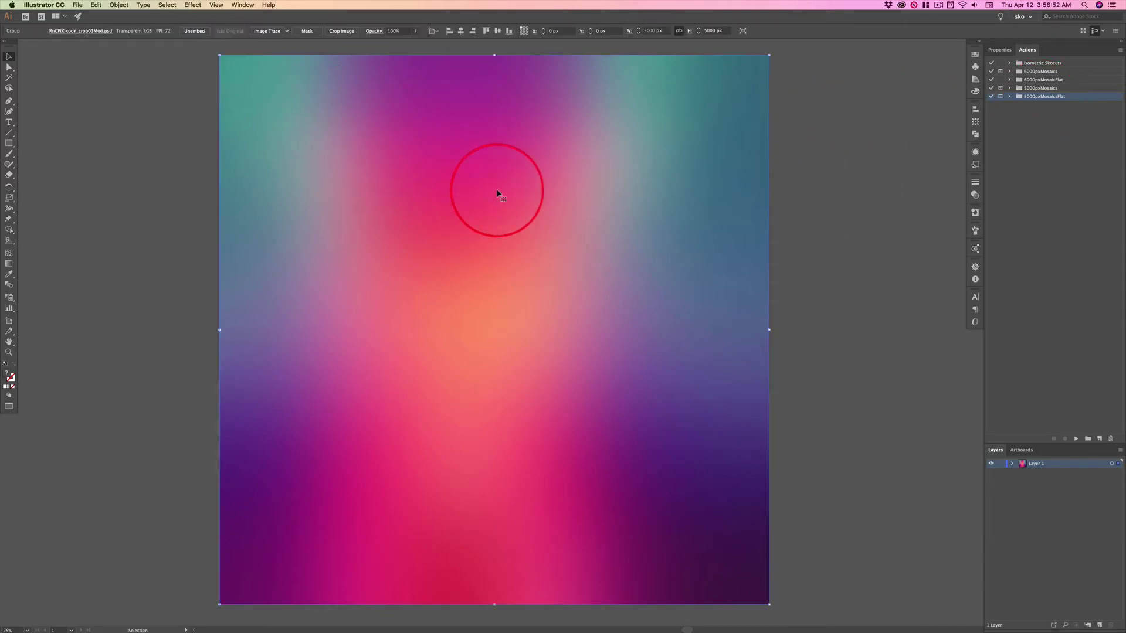
key("Delete")
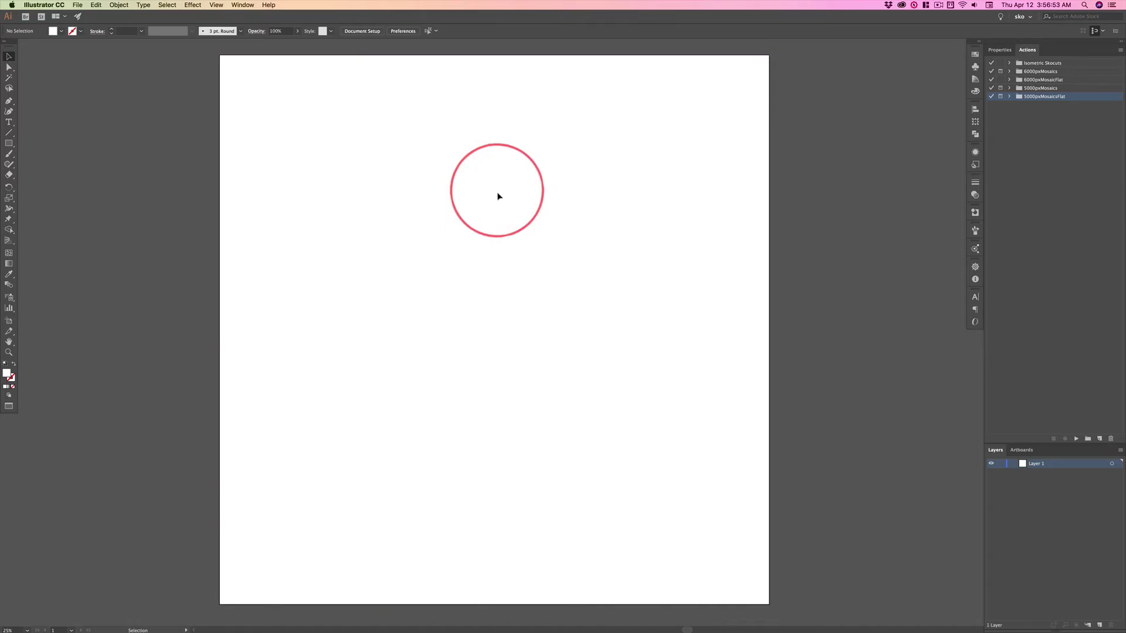
left_click(9, 320)
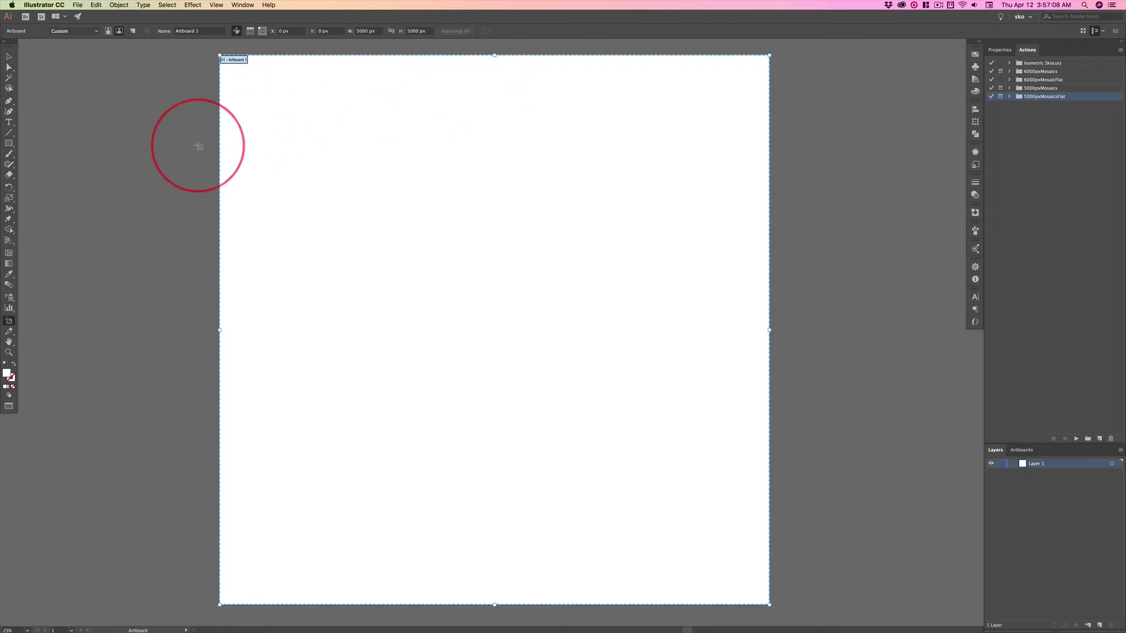
left_click(9, 56)
left_click(121, 106)
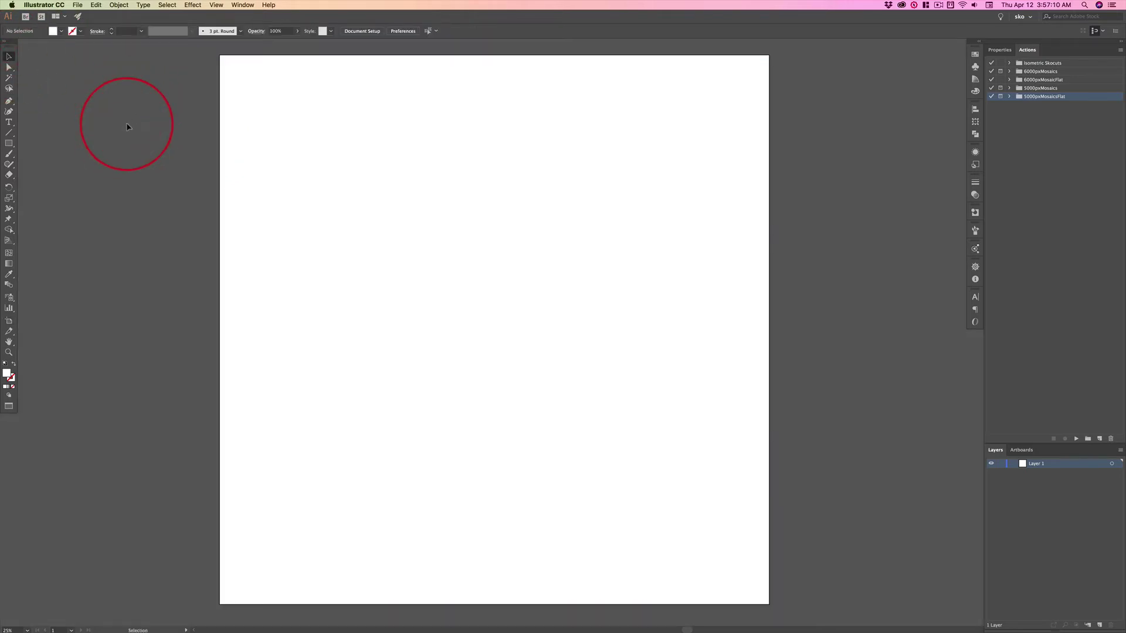
Step: Switch to the screen mode that shows the document's title, and save the emptied document under its existing name
key("f")
key("f")
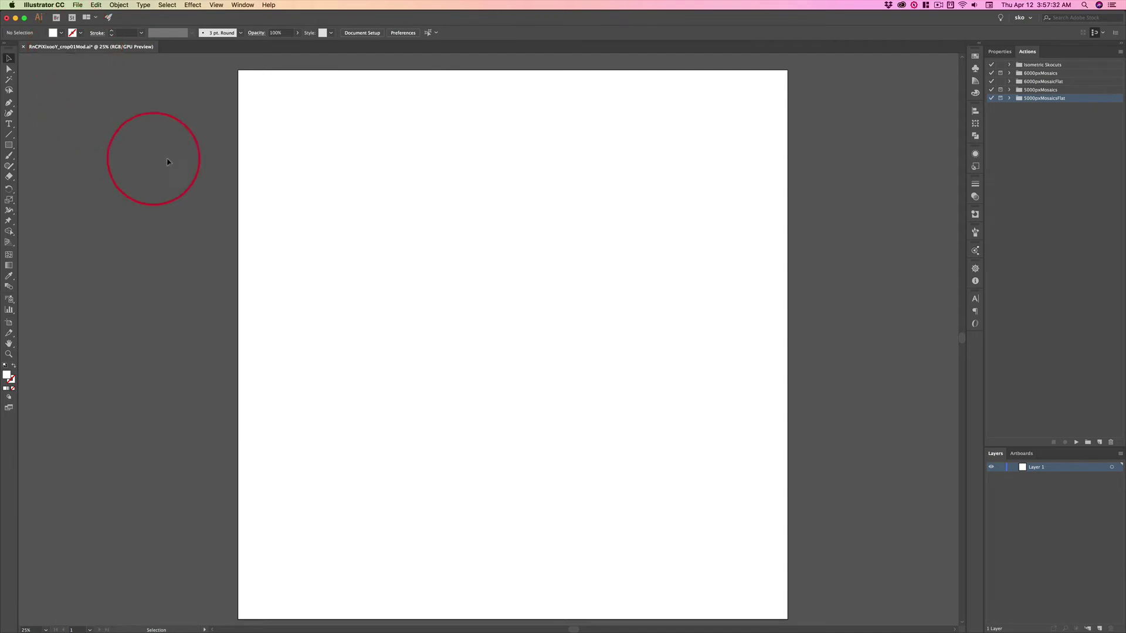
key("super+shift+s")
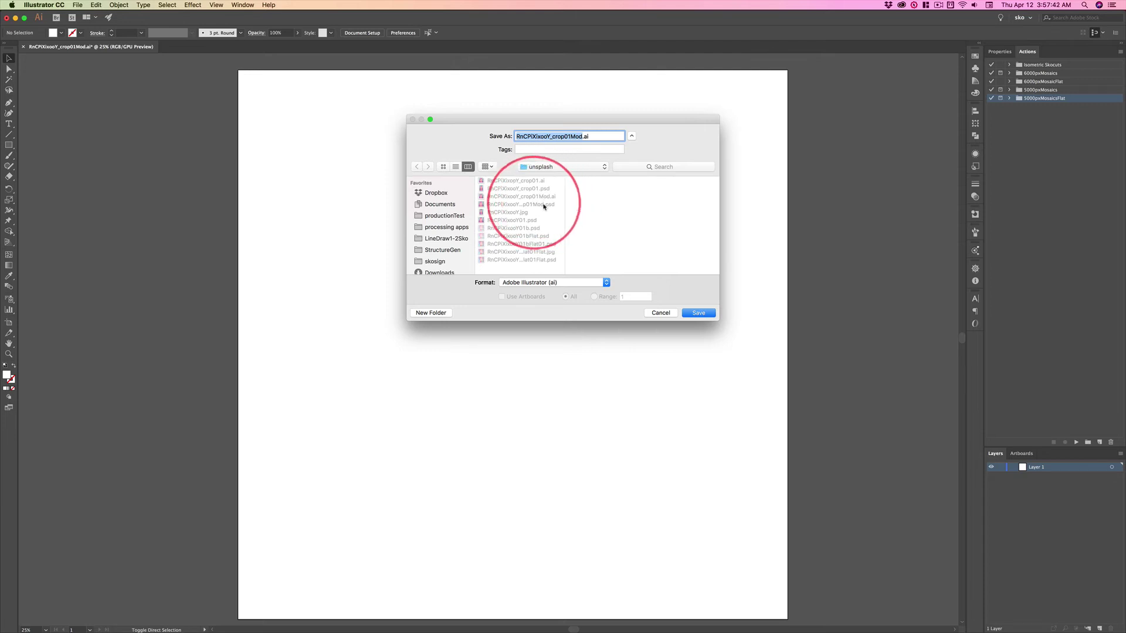
left_click(661, 312)
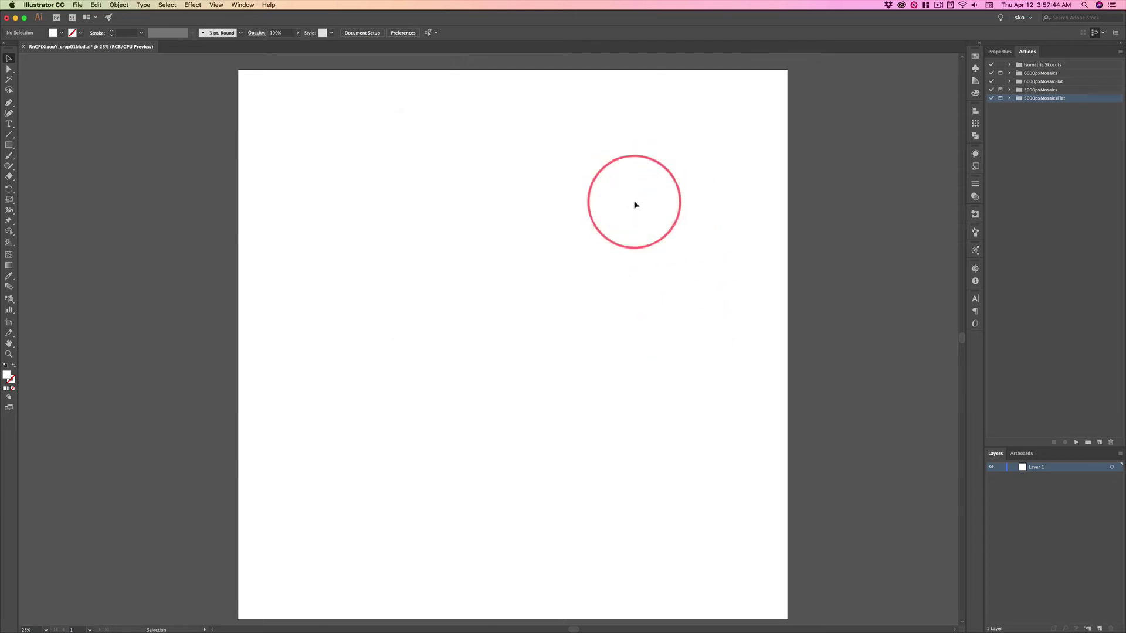
key("super+s")
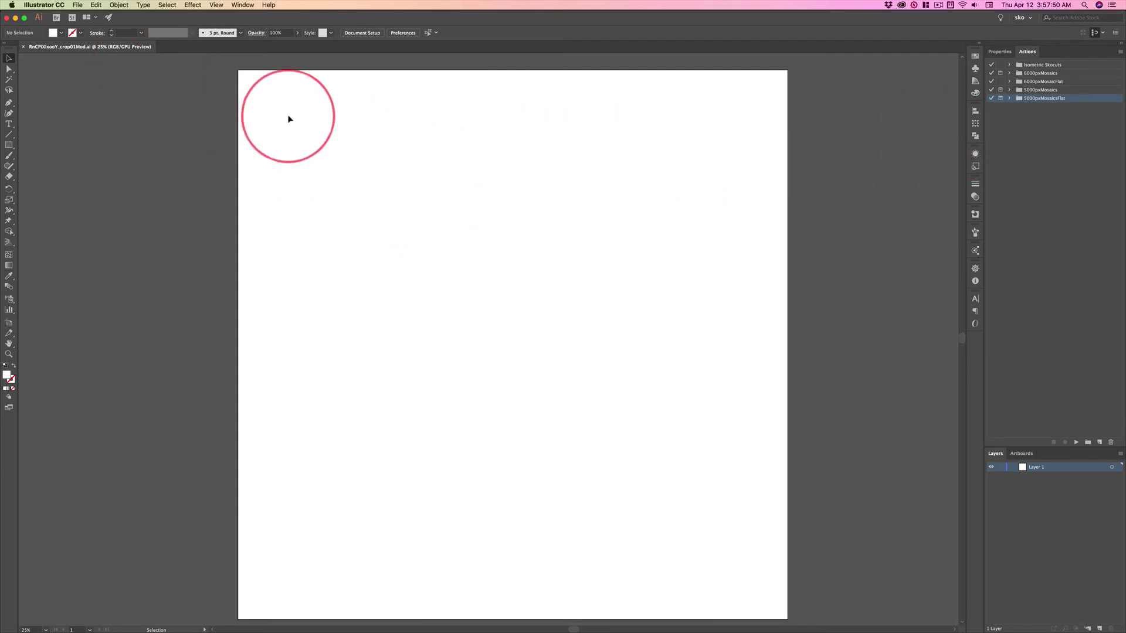
Step: Place RnCPiXixooY_crop01Mod.psd as an unlinked image at the artboard's upper-left corner, and undo the placement
left_click(77, 6)
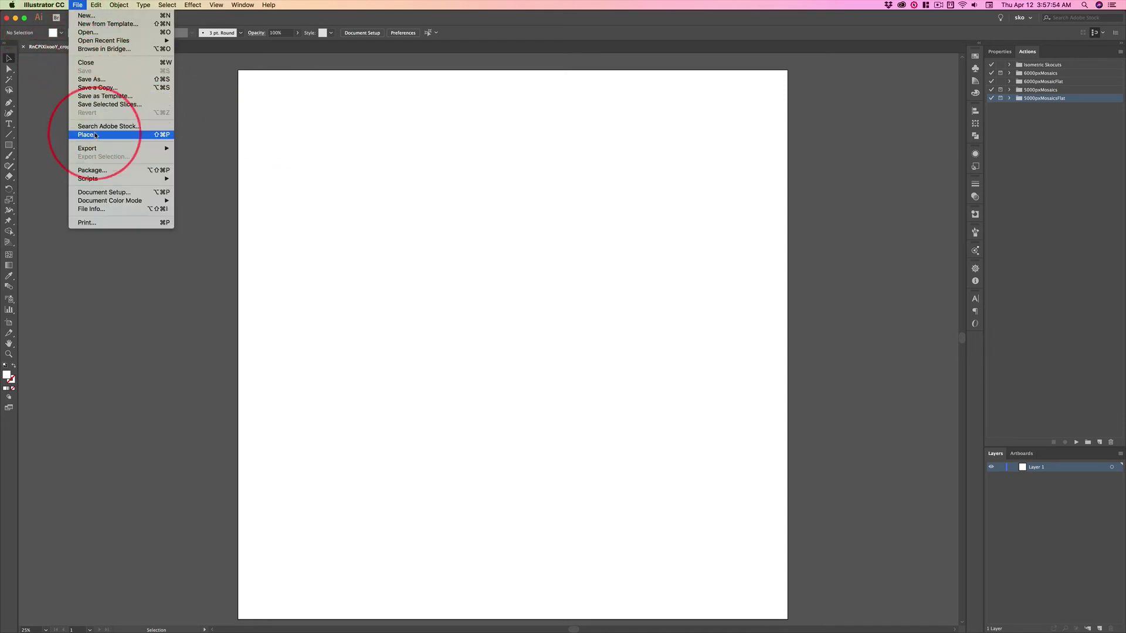
left_click(170, 136)
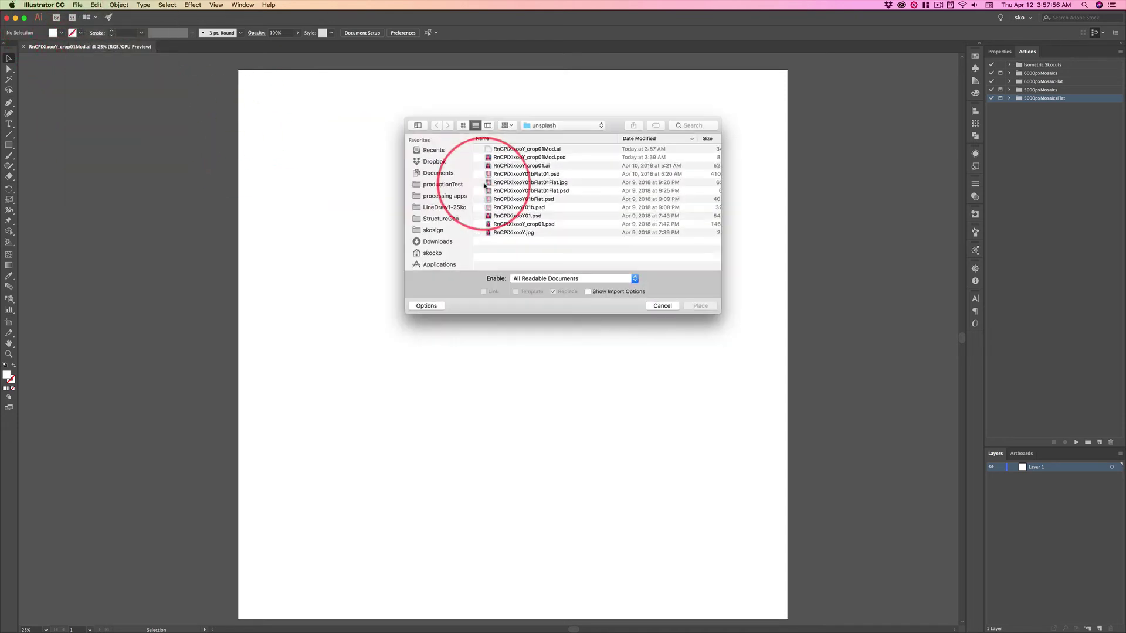
left_click(551, 158)
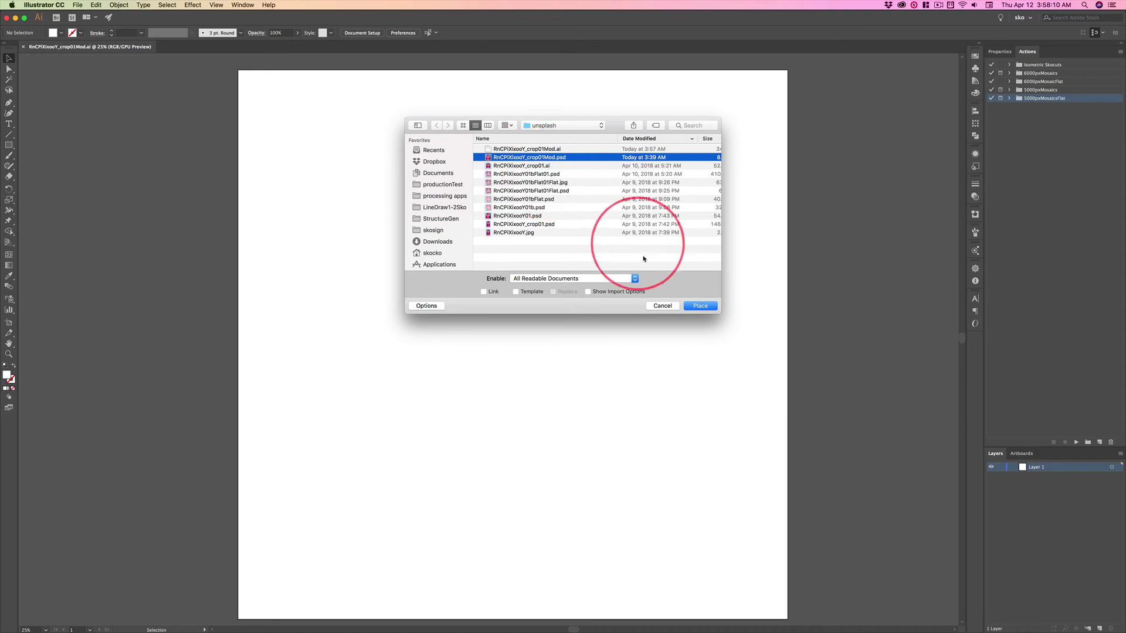
left_click(700, 305)
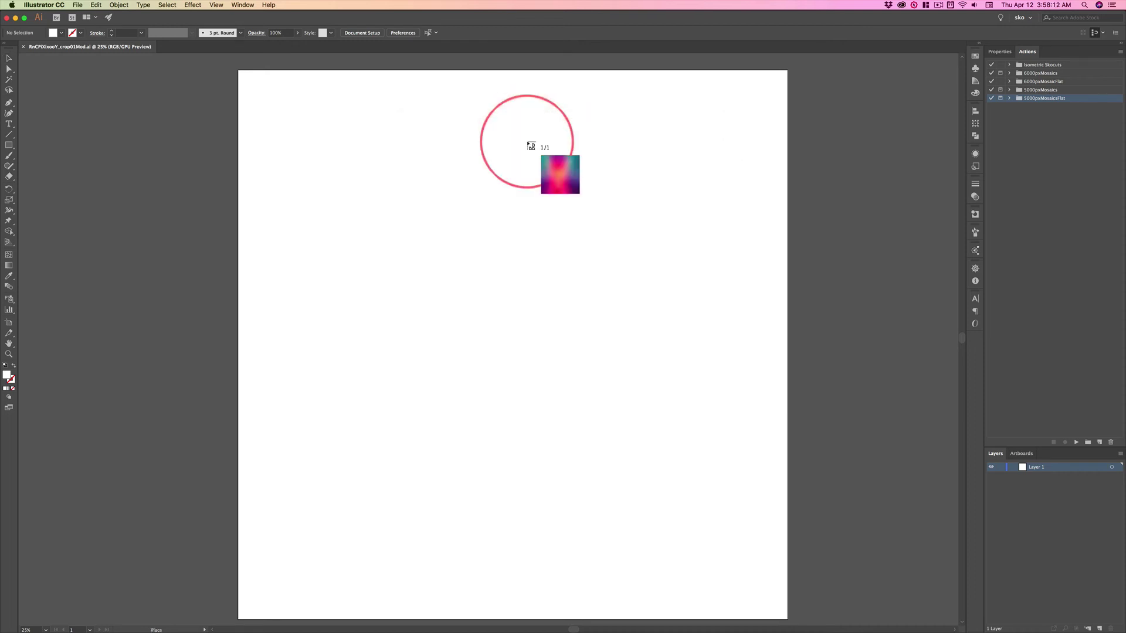
left_click(238, 71)
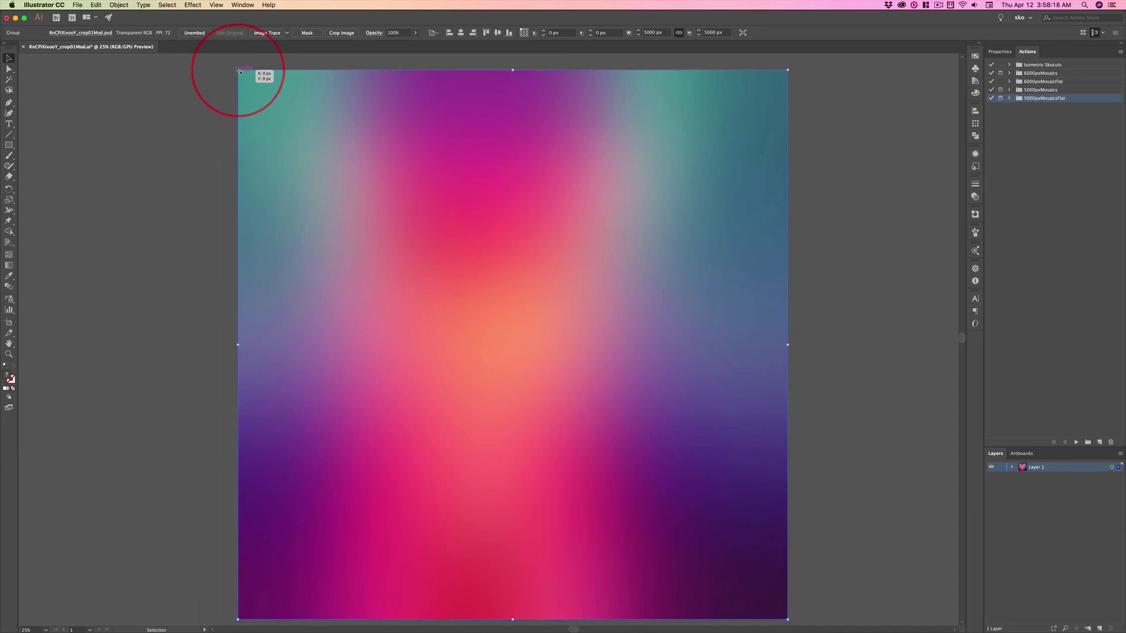
key("super+z")
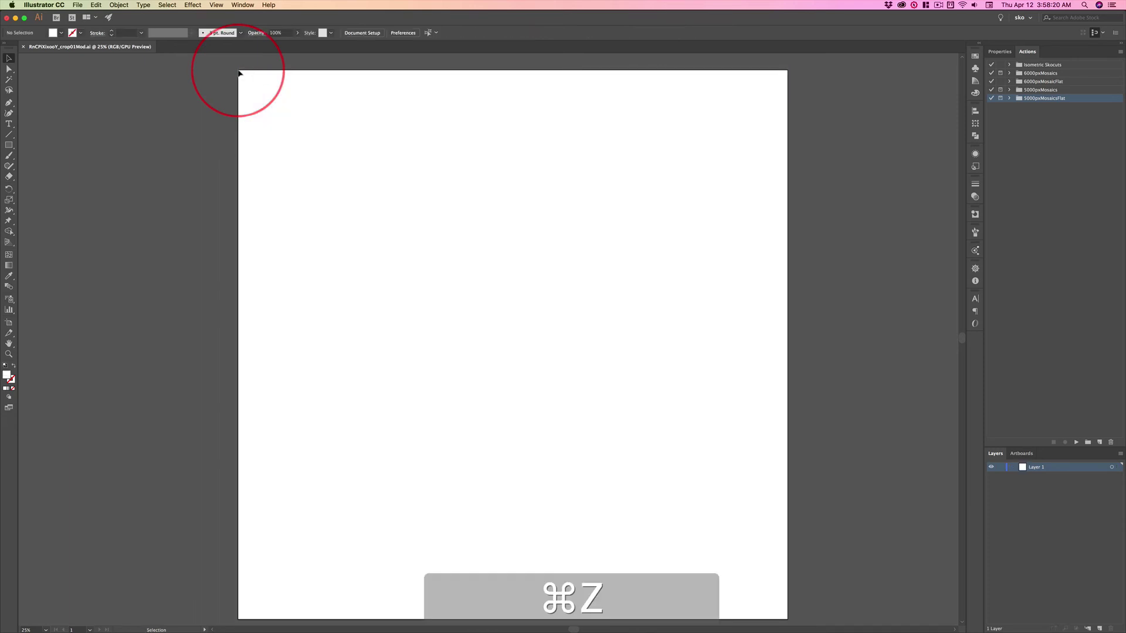
Step: Place RnCPiXixooY_crop01Mod.psd at full size from the artboard's upper-left corner
key("shift+super+p")
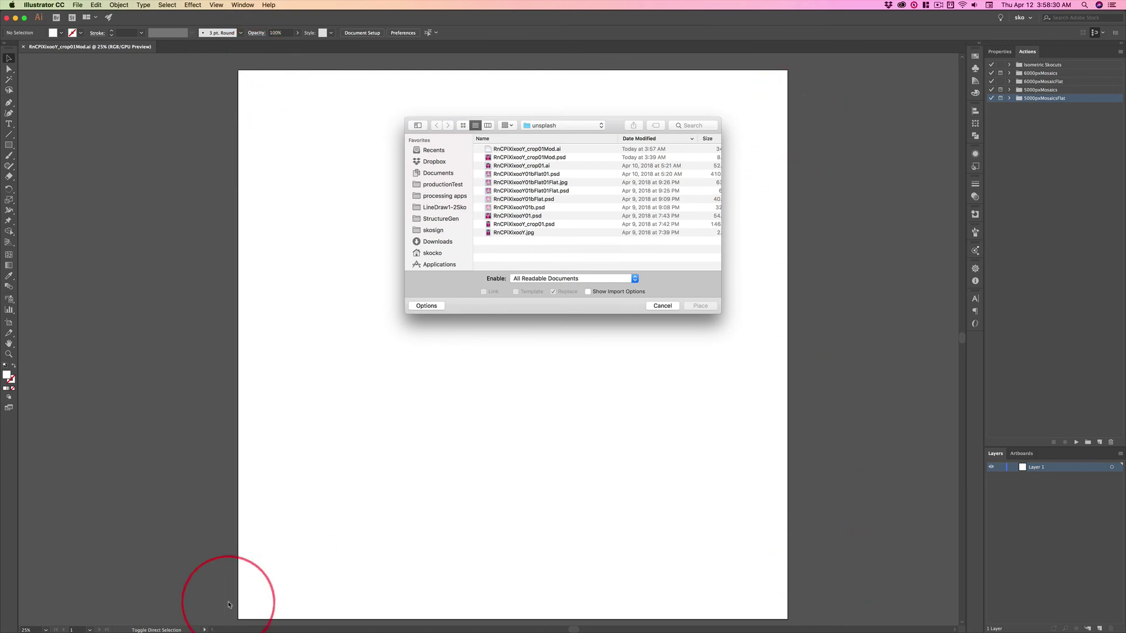
left_click(532, 160)
key("Return")
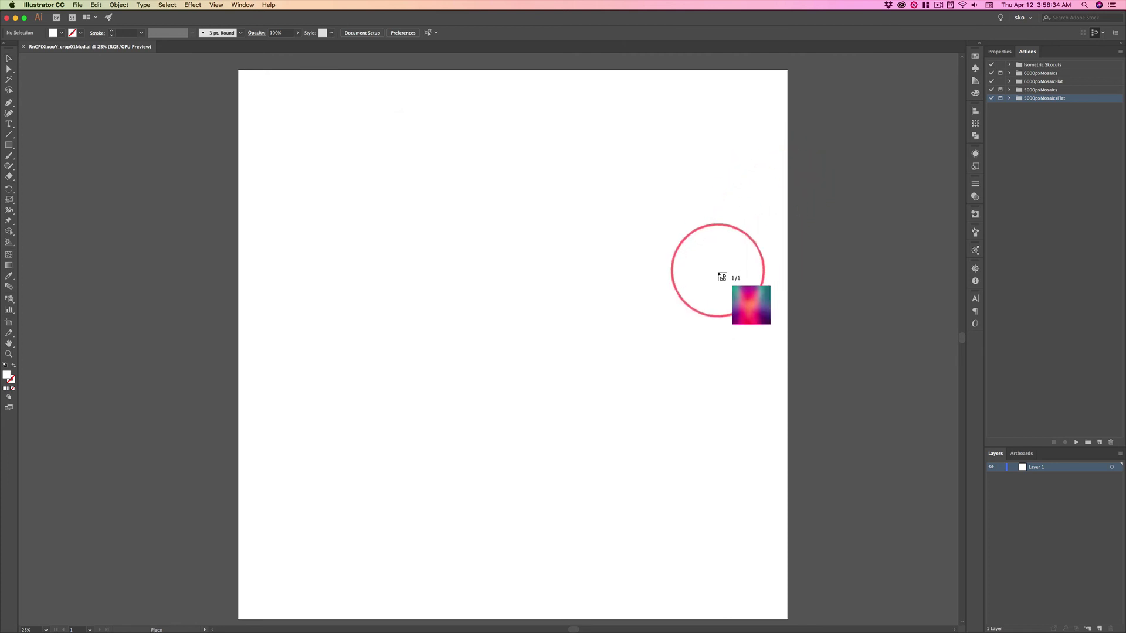
left_click(239, 71)
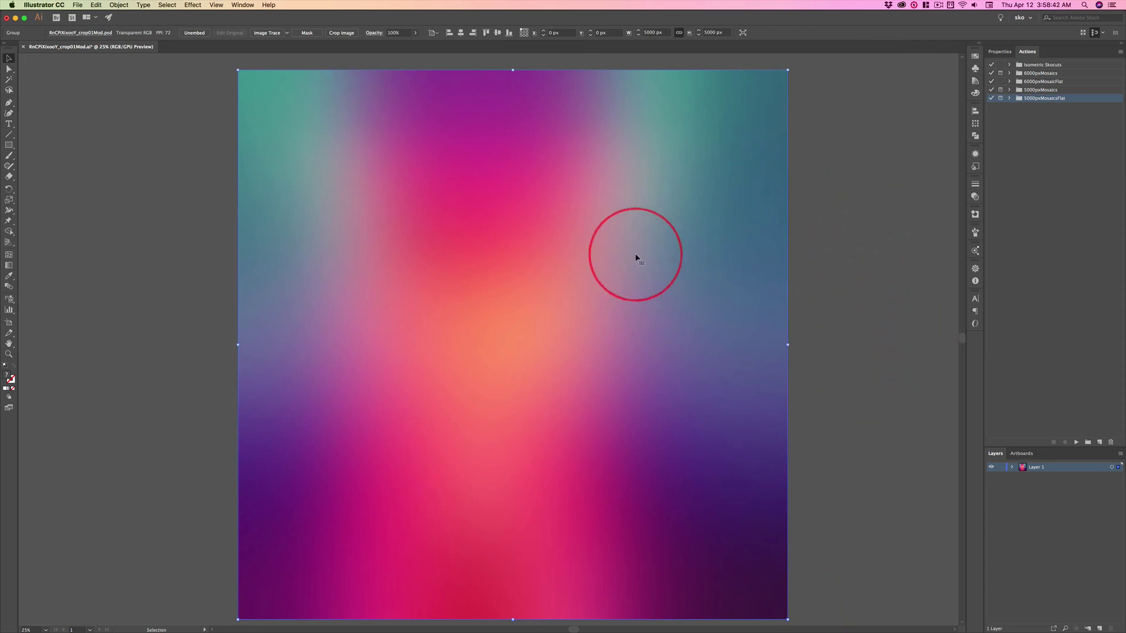
Step: Enter 1 as the attribute note of the placed image
left_click(975, 215)
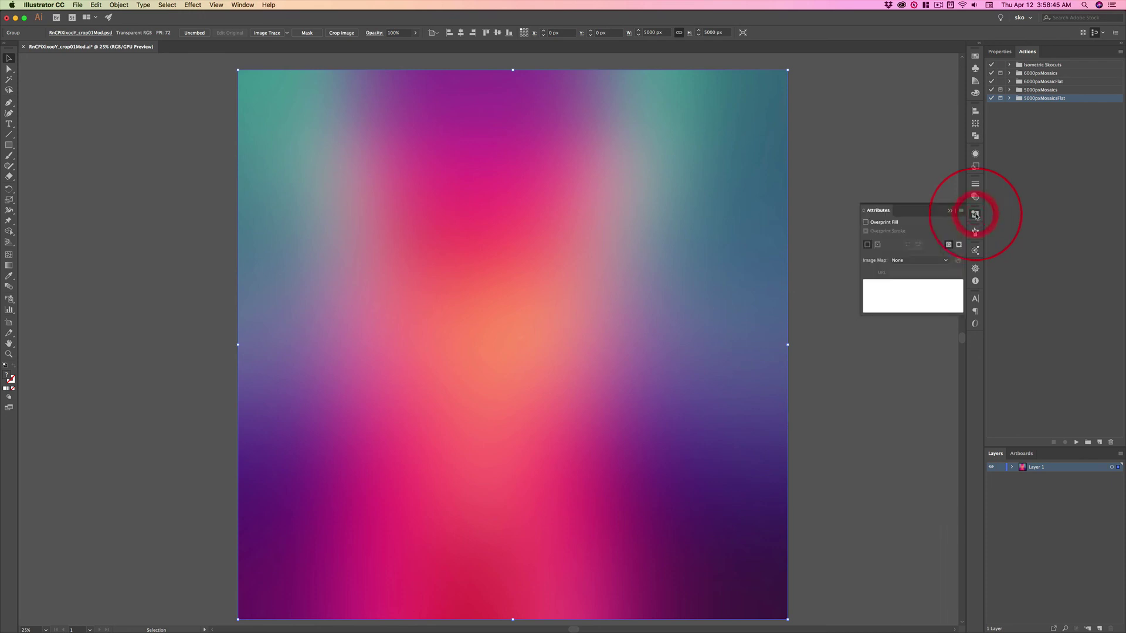
left_click(882, 285)
type("1")
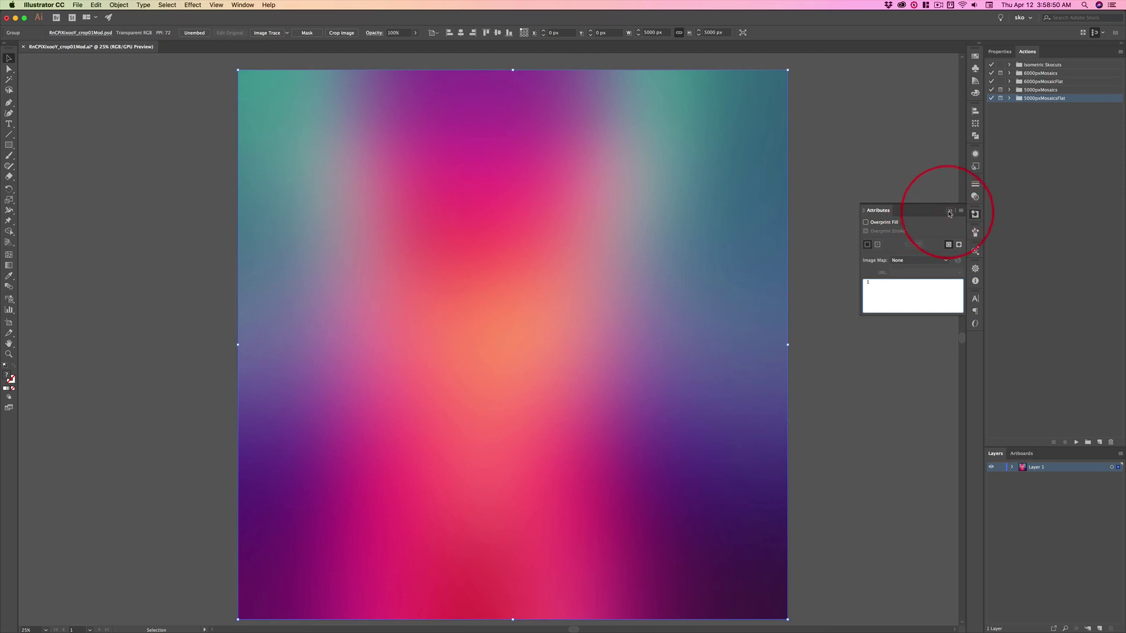
left_click(975, 213)
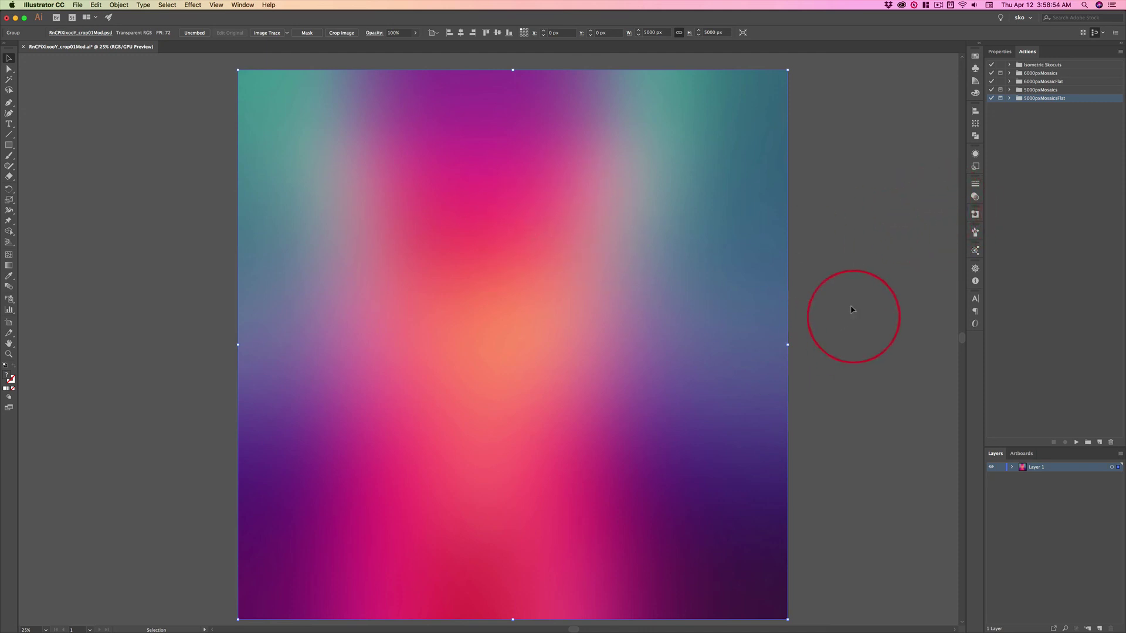
Step: Save the document containing the placed image and close it
key("super+s")
key("super+w")
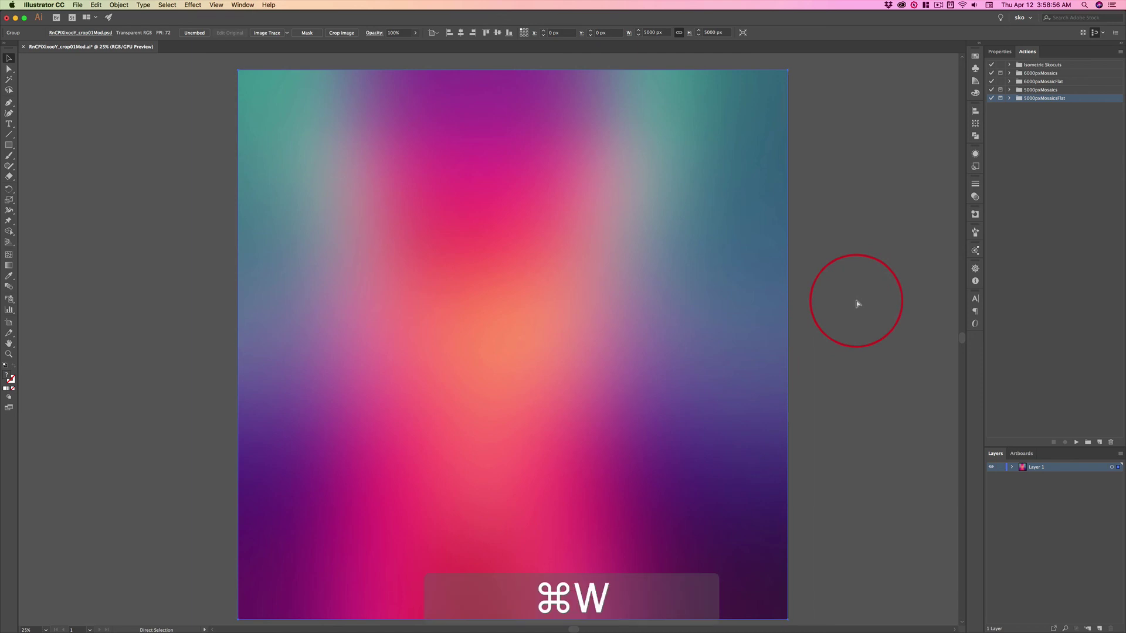